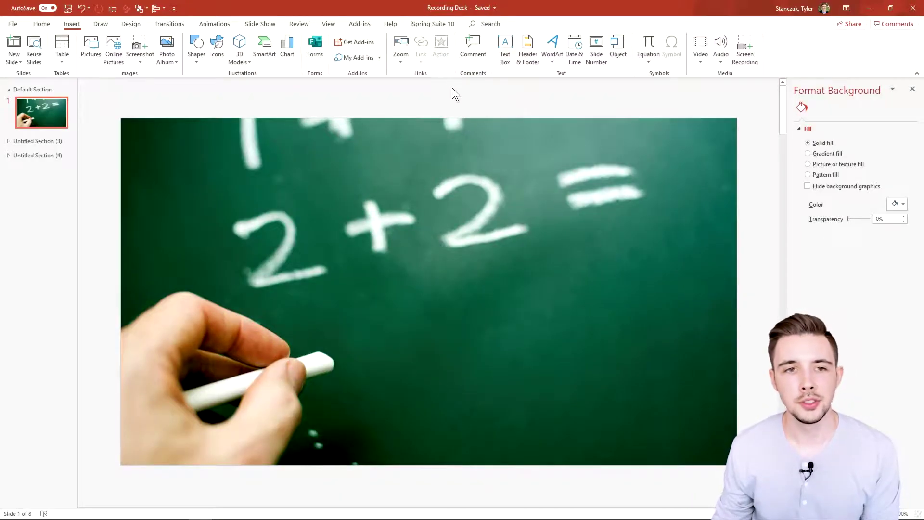
- Insert the built-in Trig Identity 2 equation (cos α + cos β identity) onto the chalkboard slide
left_click(464, 178)
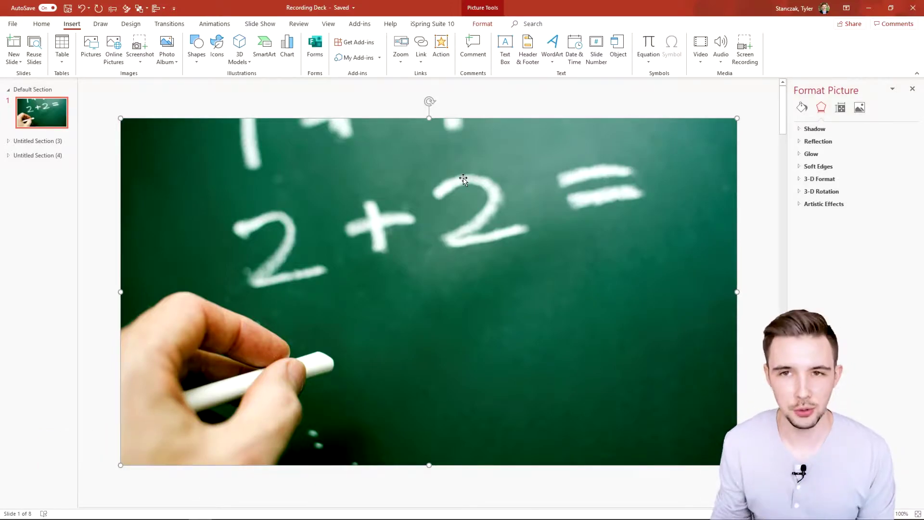
left_click(615, 90)
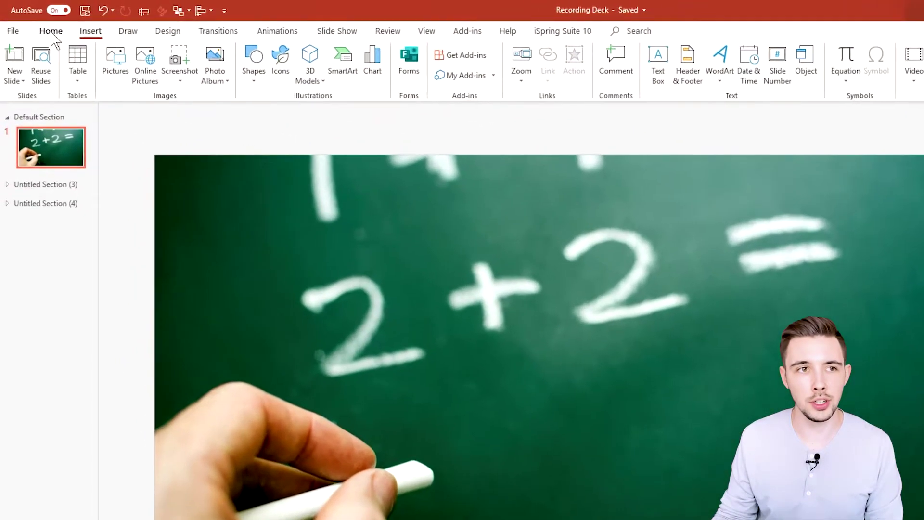
left_click(49, 25)
left_click(90, 31)
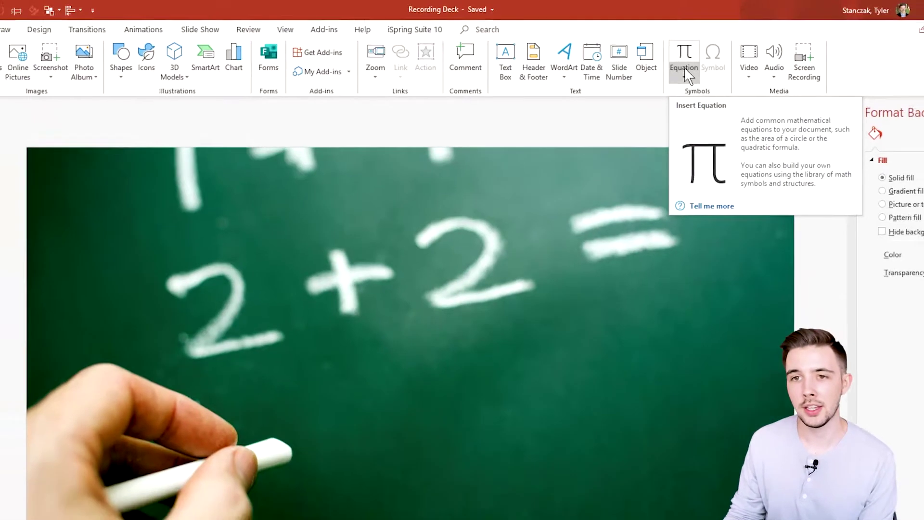
left_click(694, 72)
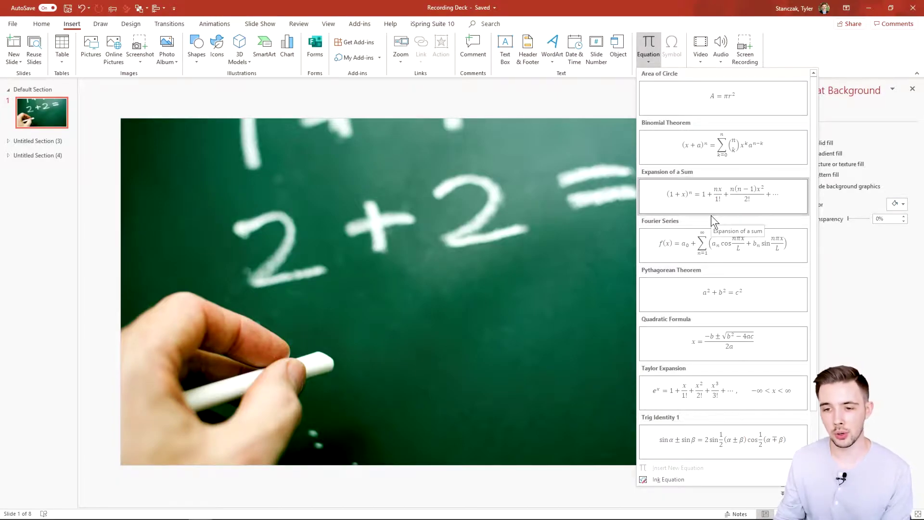
scroll(729, 424, "down", 1)
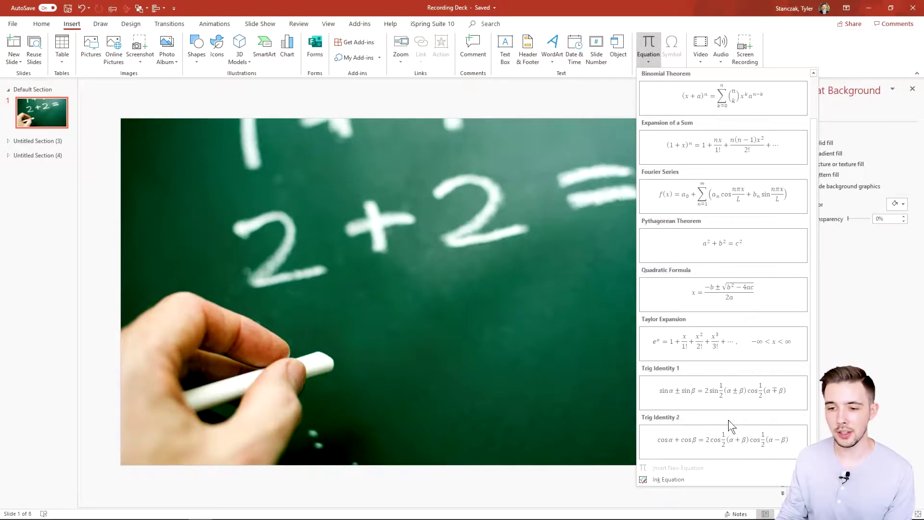
left_click(732, 431)
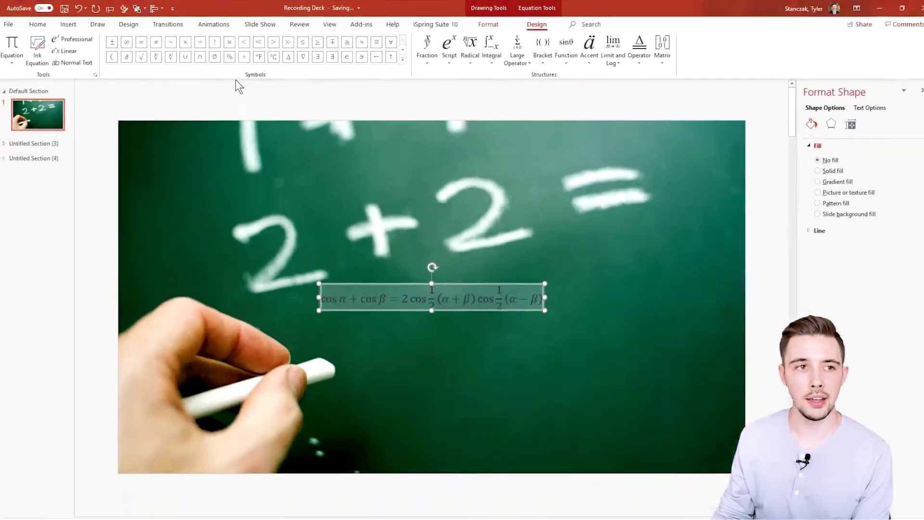
left_click(155, 92)
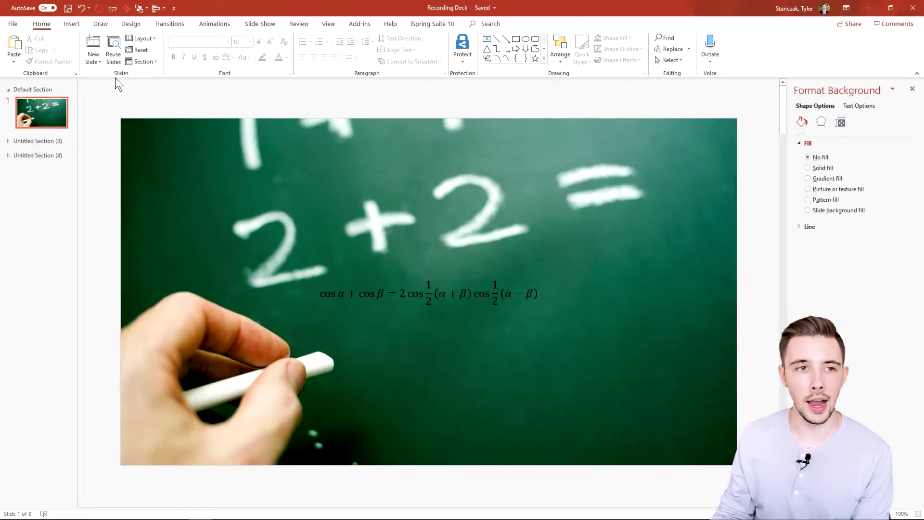
- Start a new ink equation and move the Math Input Control off the cos formula
left_click(71, 23)
left_click(647, 58)
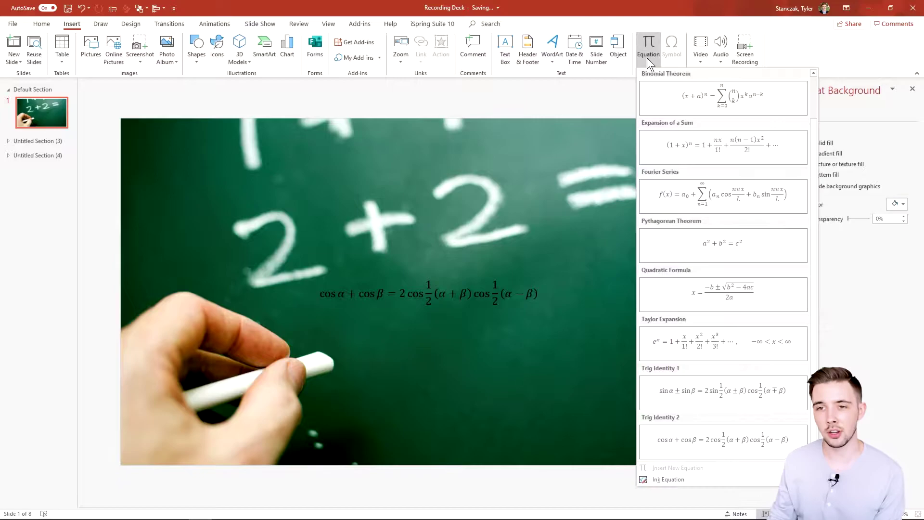
left_click(745, 477)
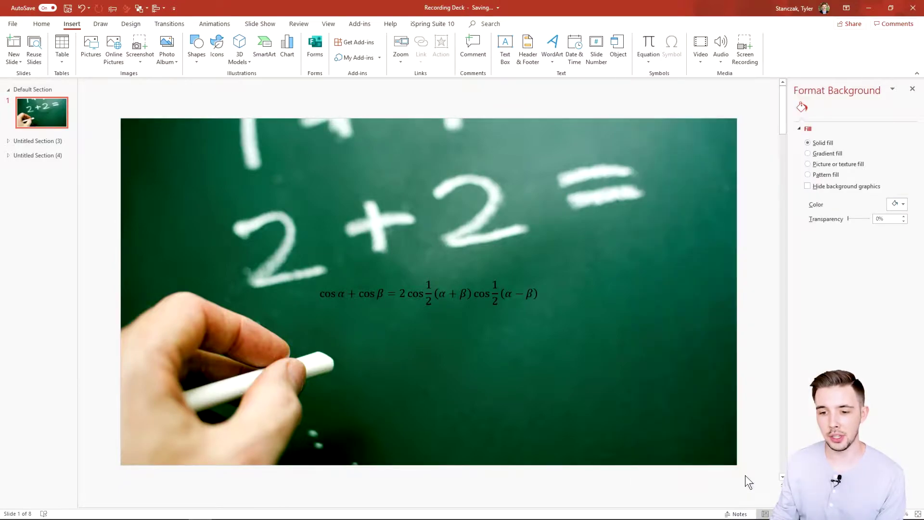
left_click_drag(443, 198, 634, 108)
- Handwrite √(2+2) over x/52 in the Math Input Control
mouse_move(465, 213)
left_mouse_down()
mouse_move(501, 141)
mouse_move(637, 146)
left_mouse_up()
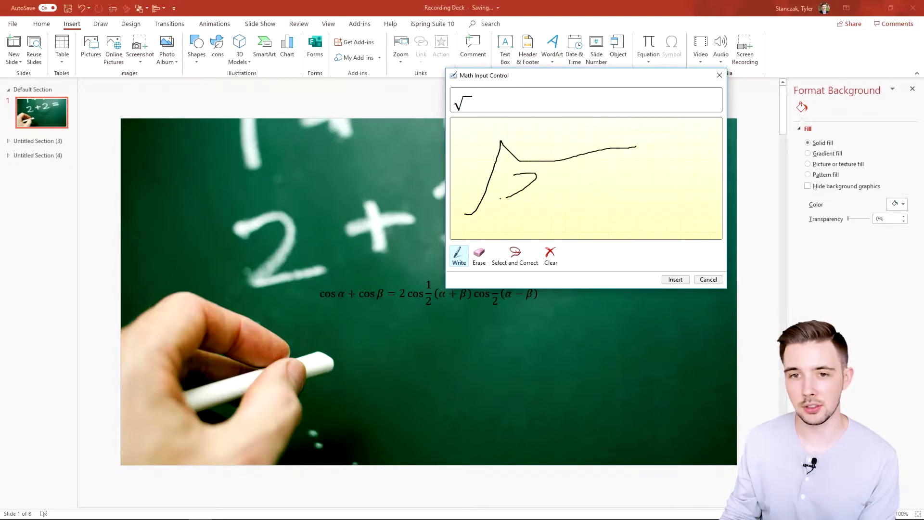
left_click_drag(551, 186, 552, 207)
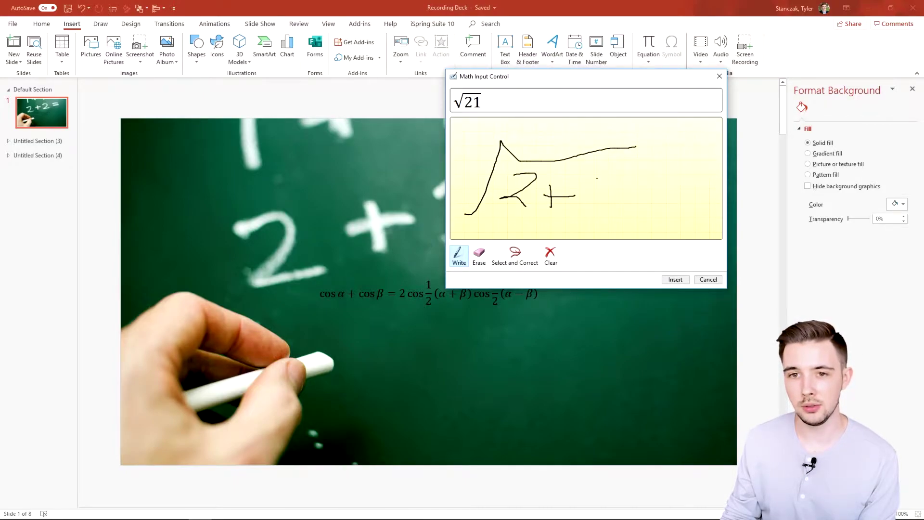
left_click_drag(588, 178, 614, 223)
left_click_drag(482, 227, 632, 224)
mouse_move(526, 238)
left_mouse_down()
mouse_move(547, 260)
mouse_move(518, 265)
left_mouse_up()
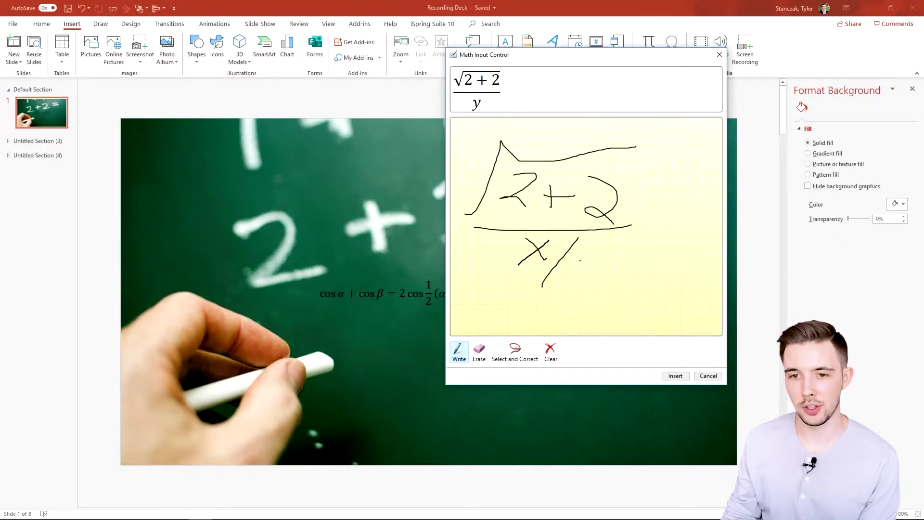
mouse_move(585, 259)
left_mouse_down()
mouse_move(600, 258)
mouse_move(609, 271)
left_mouse_up()
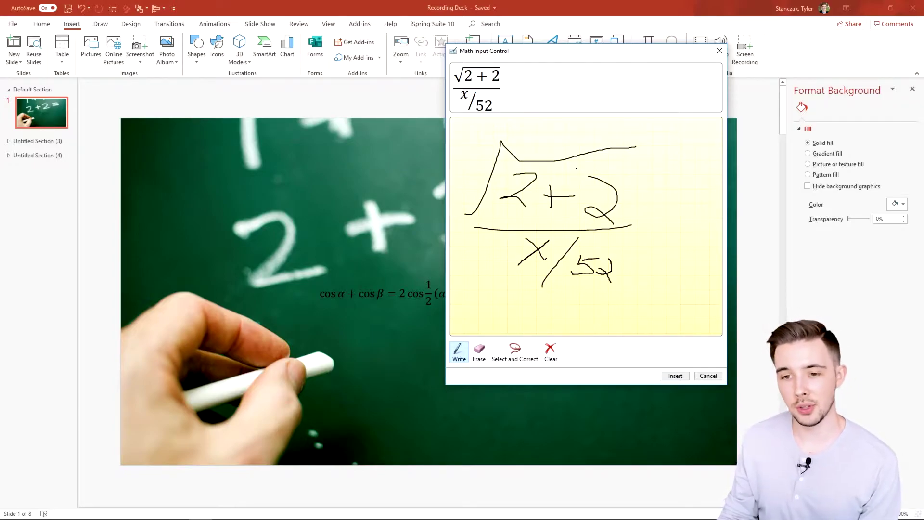
- Insert the handwritten fraction and drag it to the chalkboard's upper right, then bring up the equation gallery
left_click(674, 376)
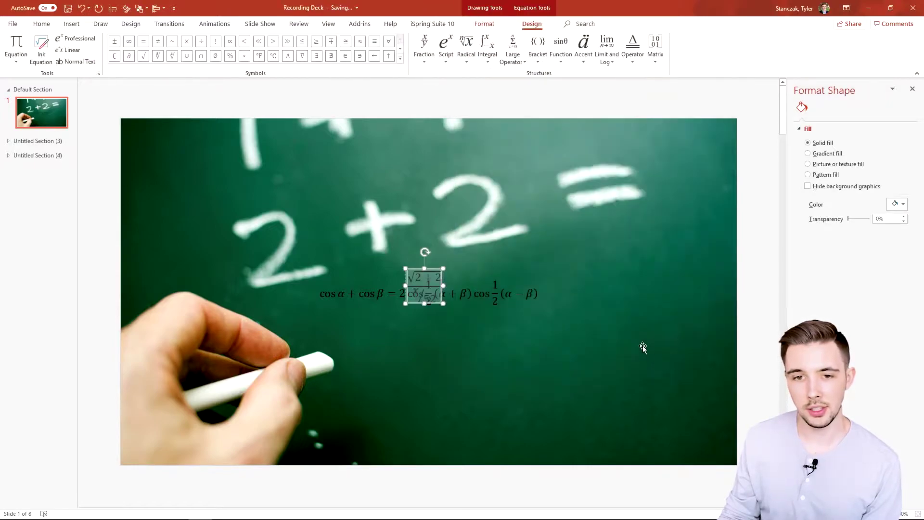
left_click_drag(414, 269, 484, 187)
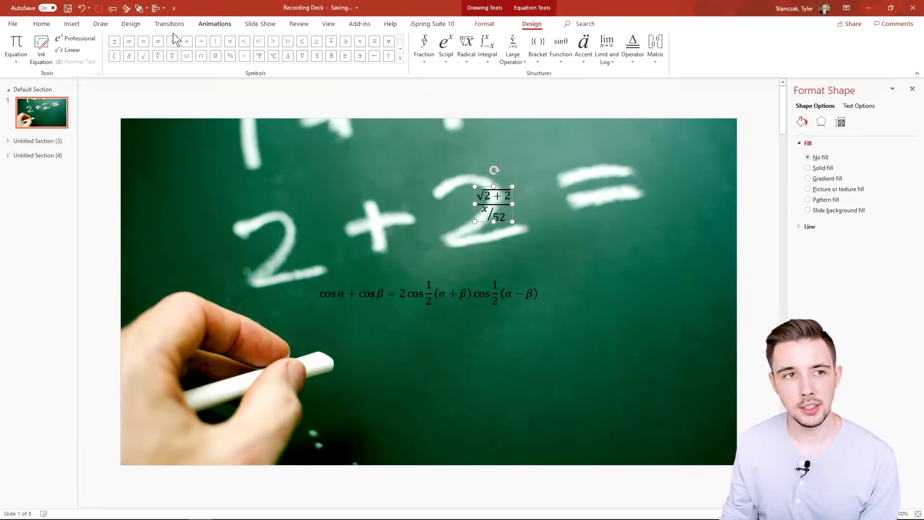
left_click(72, 24)
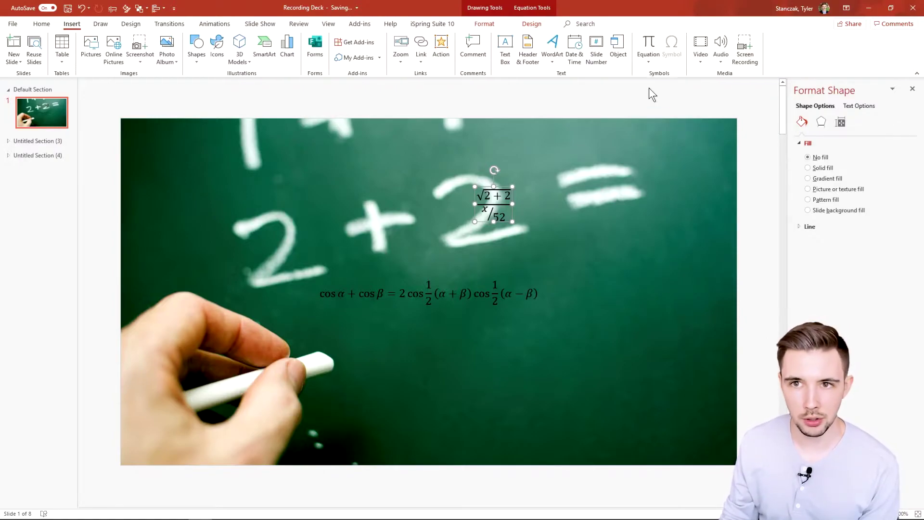
left_click(648, 62)
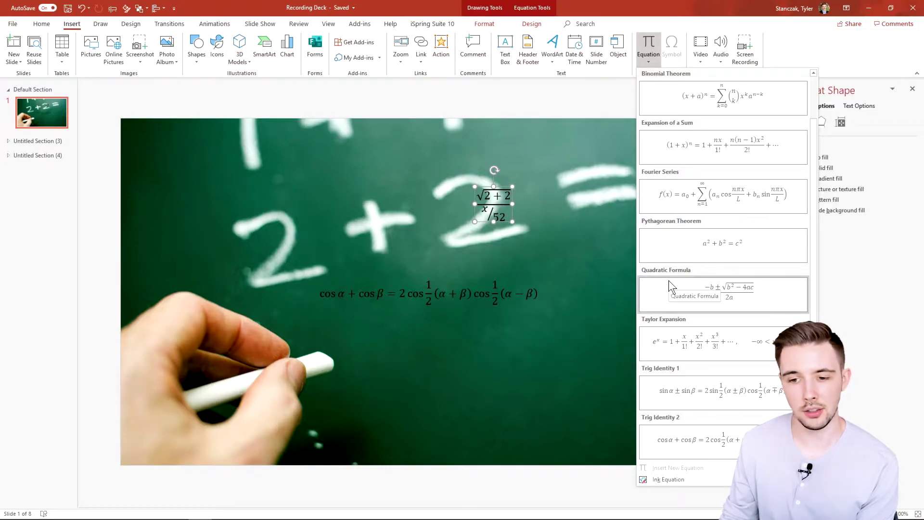
- Extend the top-right equation with Expansion of a Sum, browse fraction and script layouts, then select it
left_click(705, 152)
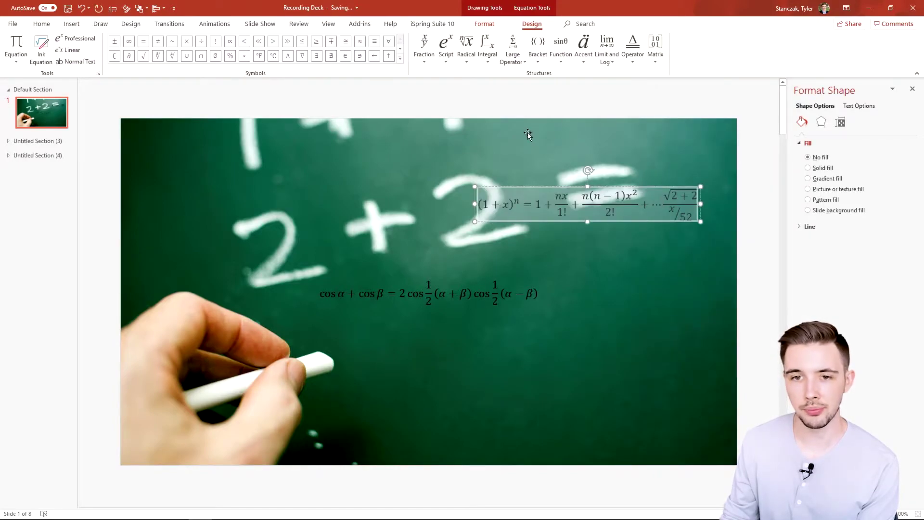
left_click(428, 57)
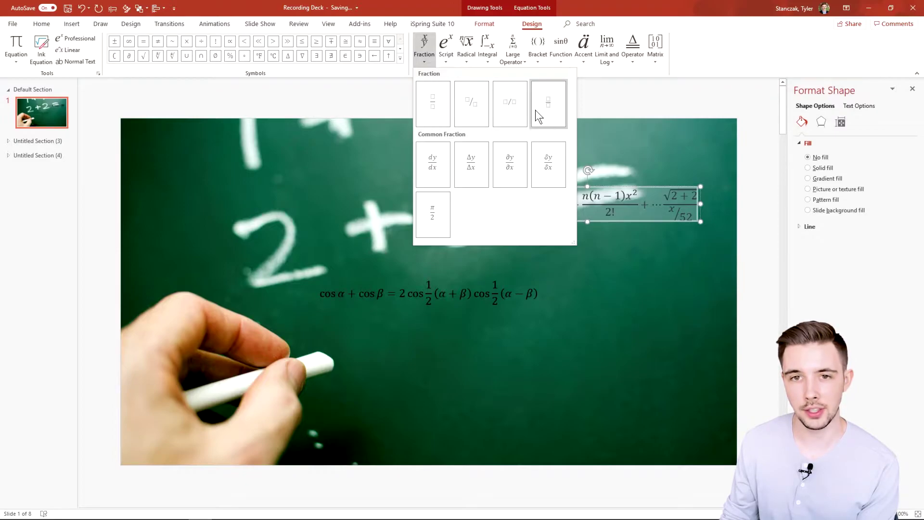
left_click(445, 60)
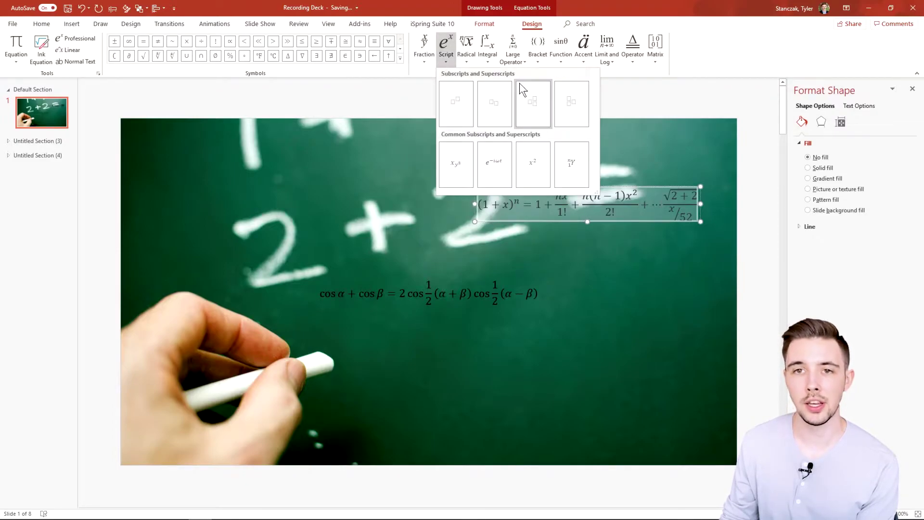
left_click(681, 80)
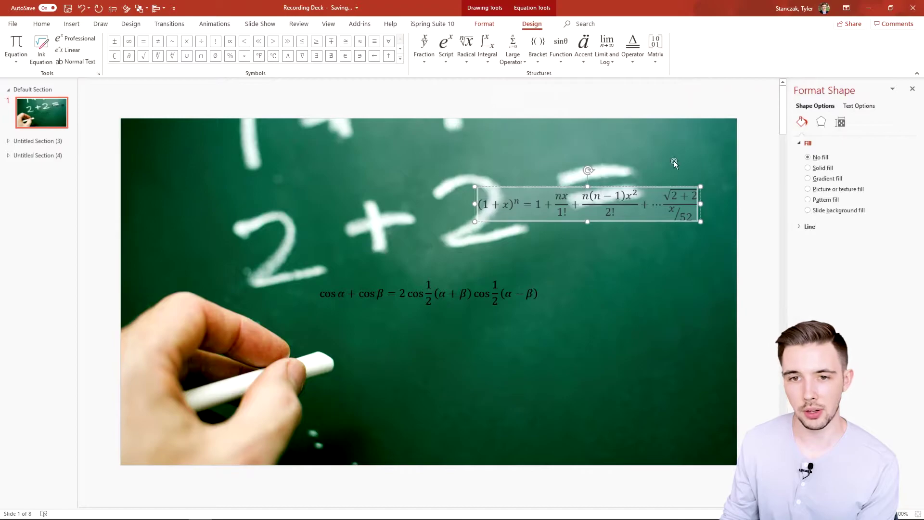
left_click(674, 187)
- Delete the top-right binomial equation and briefly select all of the cosine identity
key("Delete")
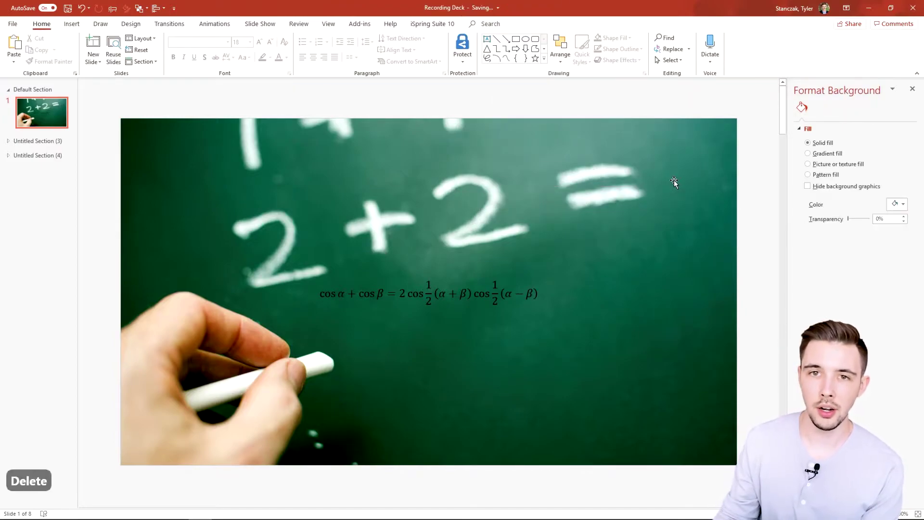
left_click(505, 302)
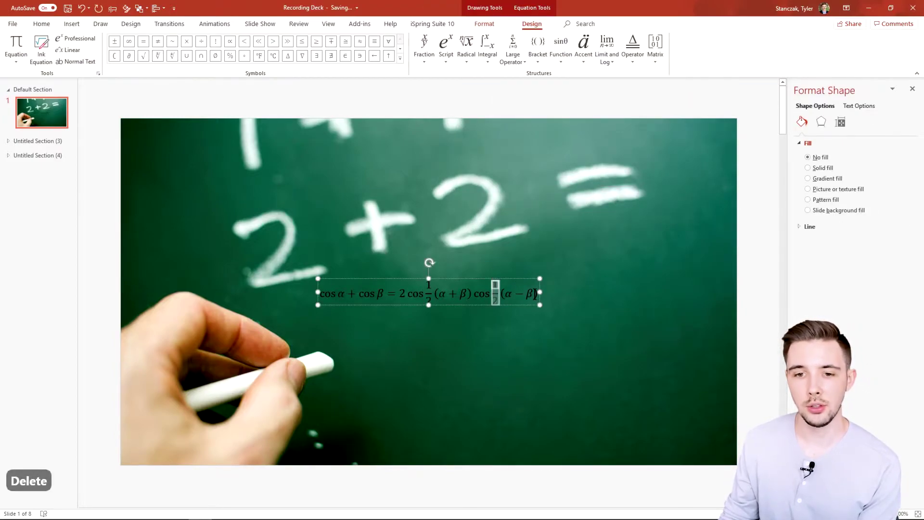
key("ctrl+a")
left_click(72, 25)
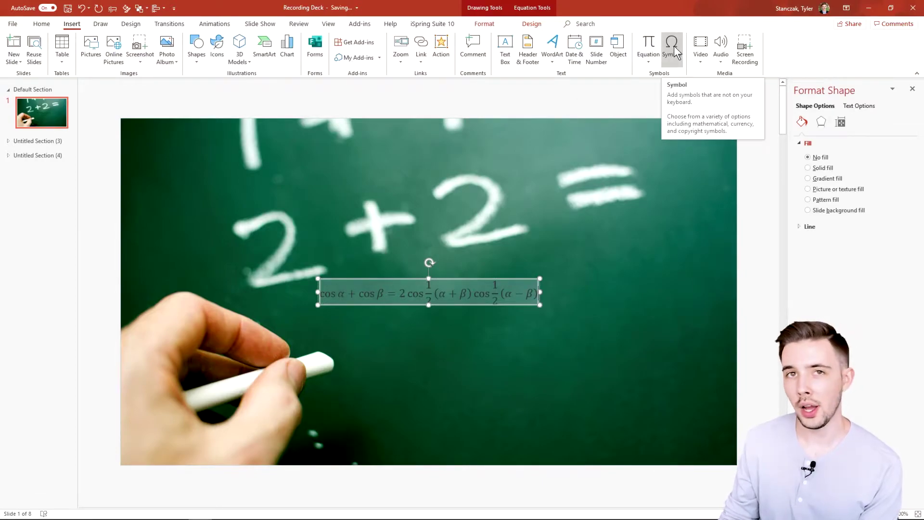
left_click(600, 91)
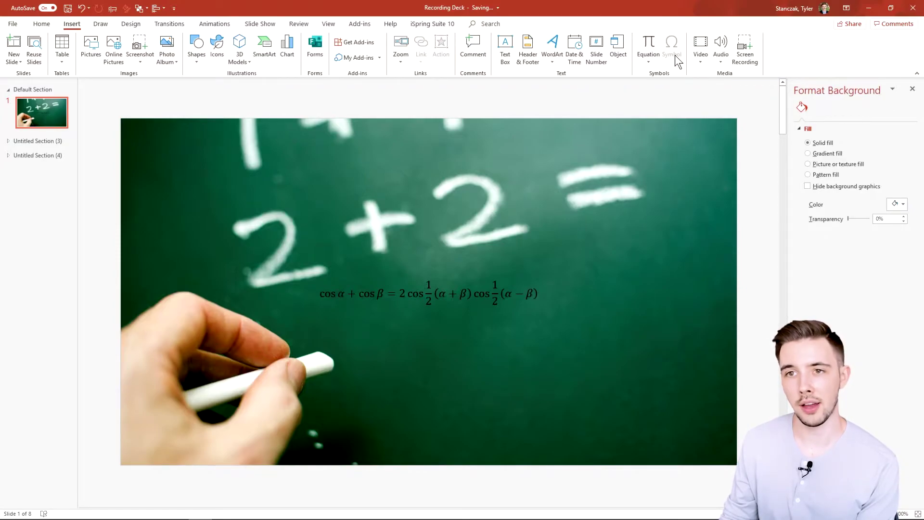
- Draw a rectangle near the top of the slide and start typing placeholder text into it
left_click(196, 51)
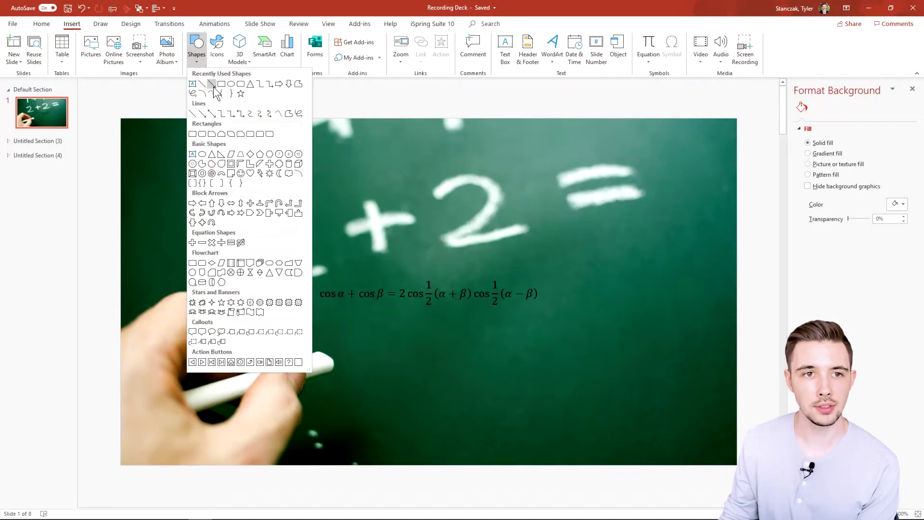
left_click(222, 84)
left_click_drag(334, 158, 556, 238)
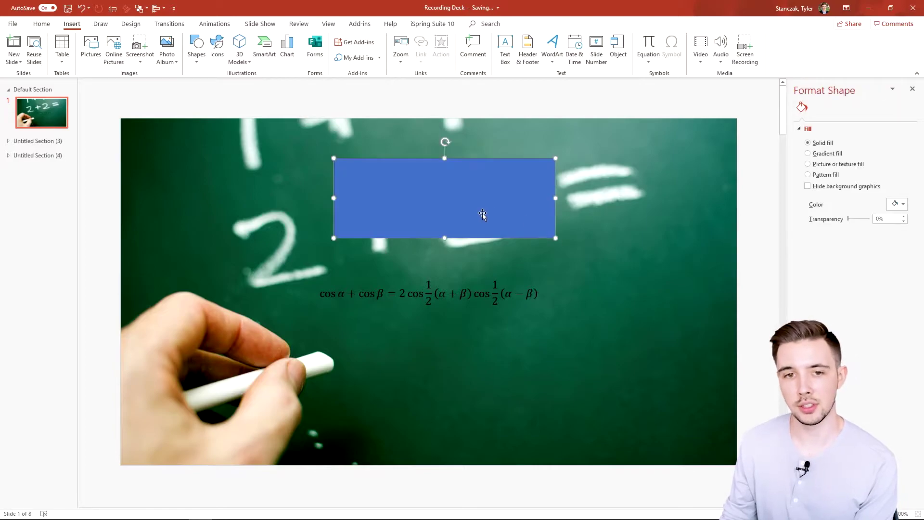
left_click(72, 23)
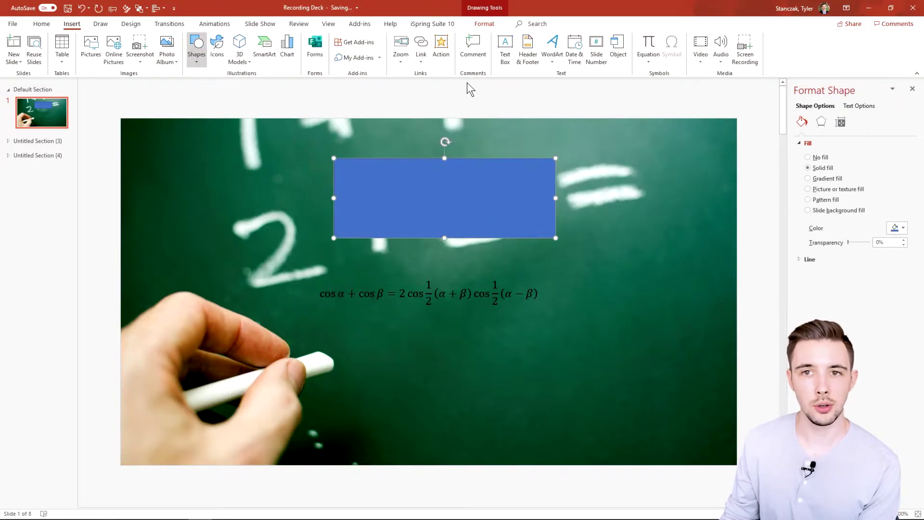
type("aasdf")
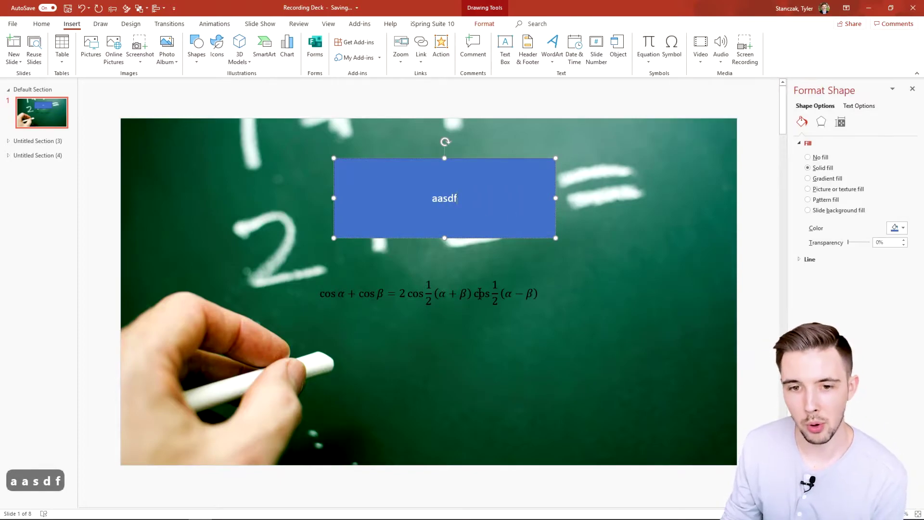
- Put the cursor back in the rectangle's text and bring up the Symbol dialog
left_click(517, 282)
left_click(527, 288)
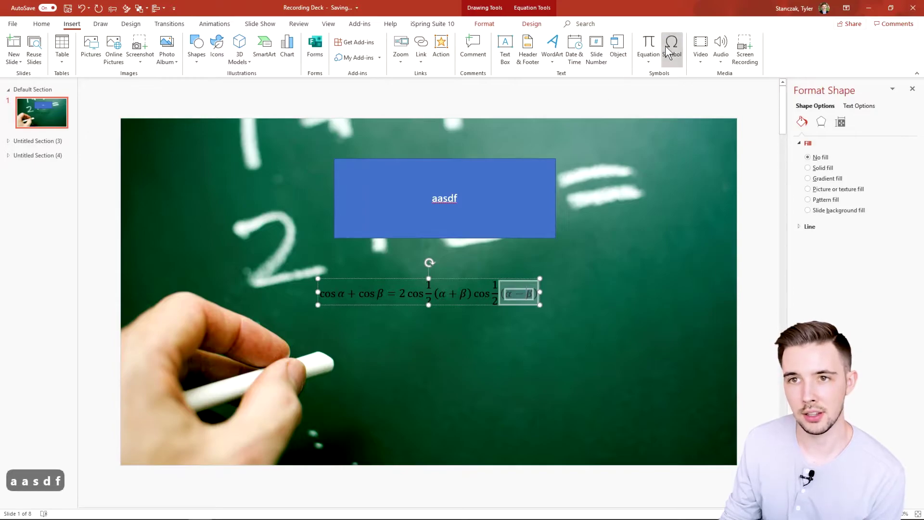
left_click(611, 138)
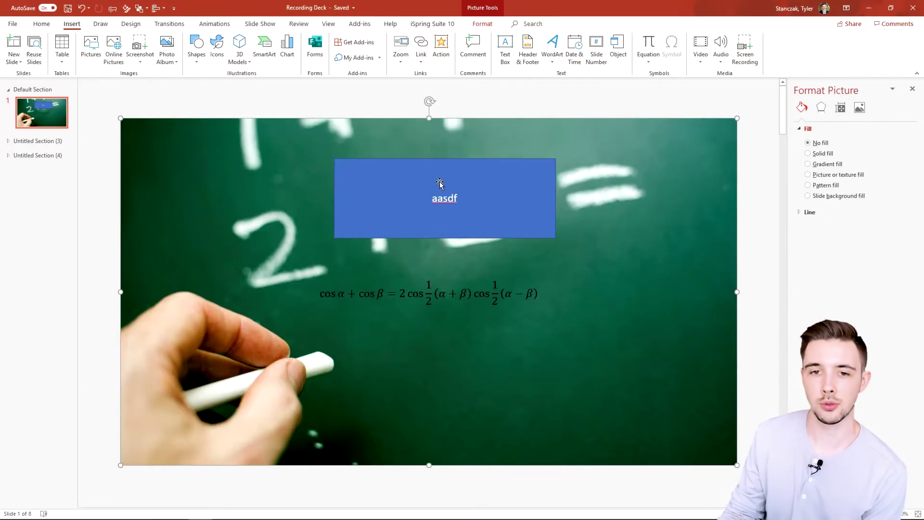
left_click(452, 198)
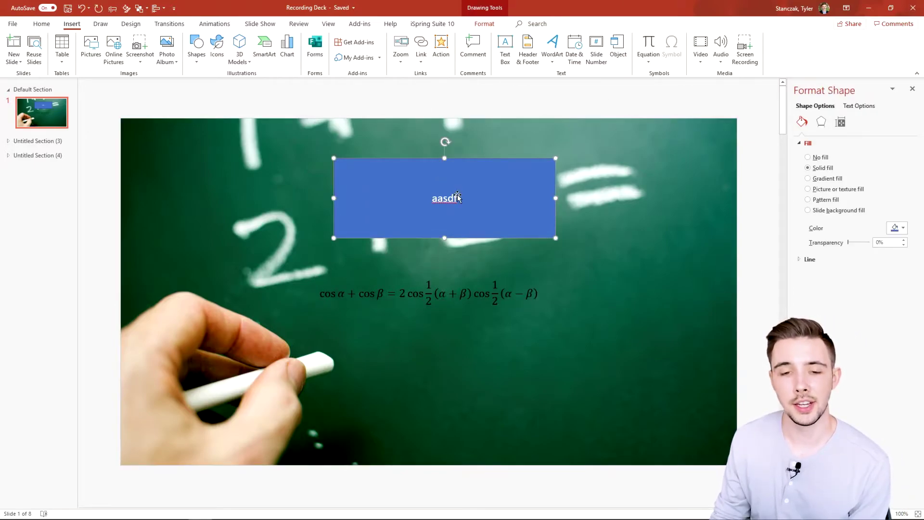
left_click(457, 198)
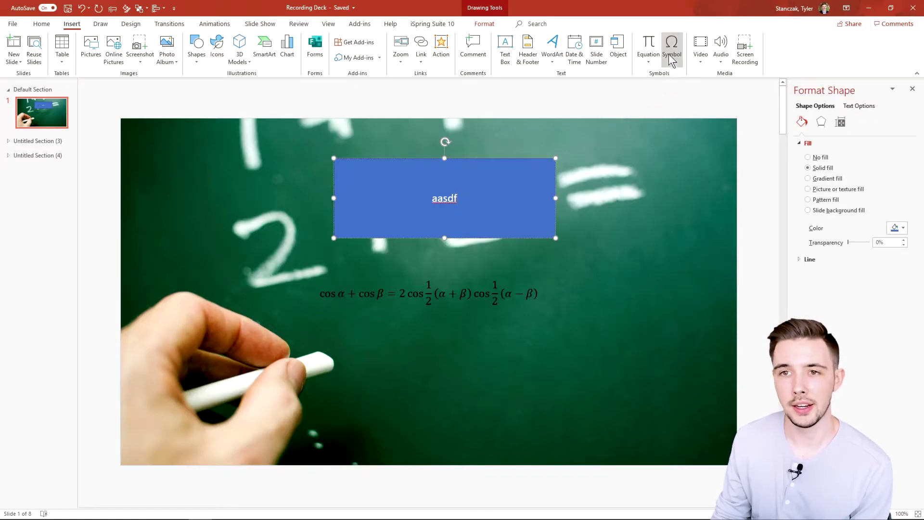
left_click(672, 54)
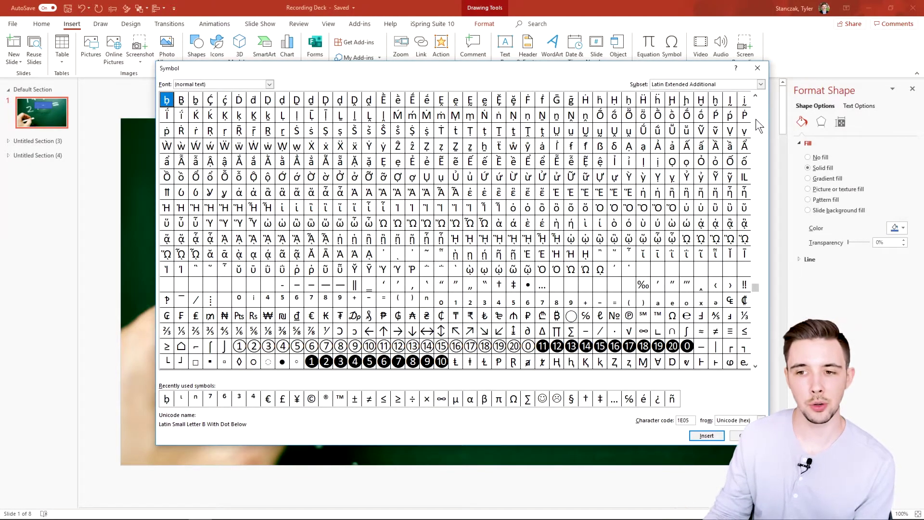
- Drag the Symbol dialog's scrollbar up through the subsets to Basic Latin
mouse_move(756, 298)
left_mouse_down()
mouse_move(755, 353)
mouse_move(743, 206)
mouse_move(754, 196)
mouse_move(747, 144)
mouse_move(755, 107)
left_mouse_up()
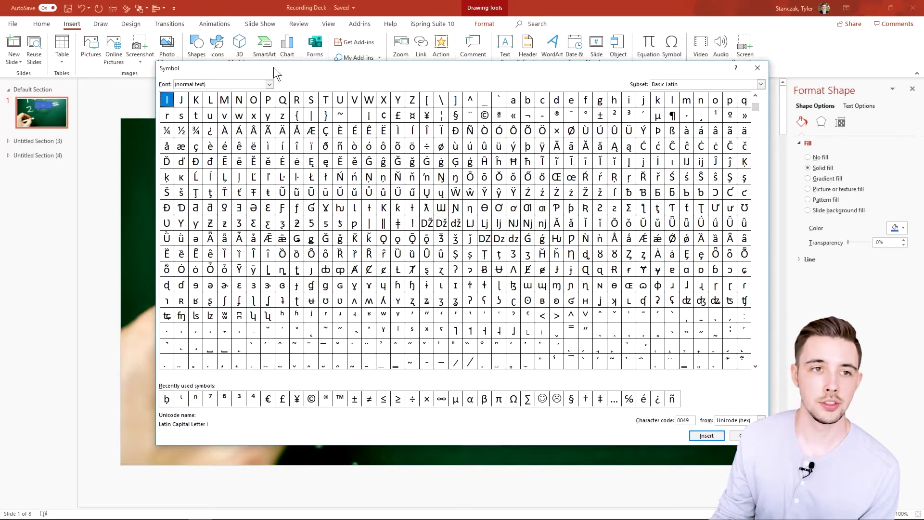
- Keep the normal text font, jump to the IPA Extensions subset, then scroll down to Greek Extended
left_click(271, 85)
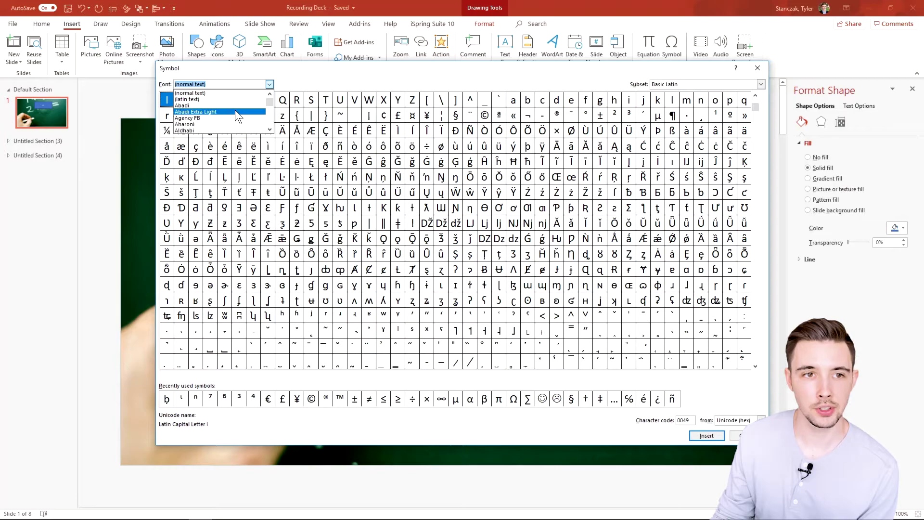
left_click(759, 85)
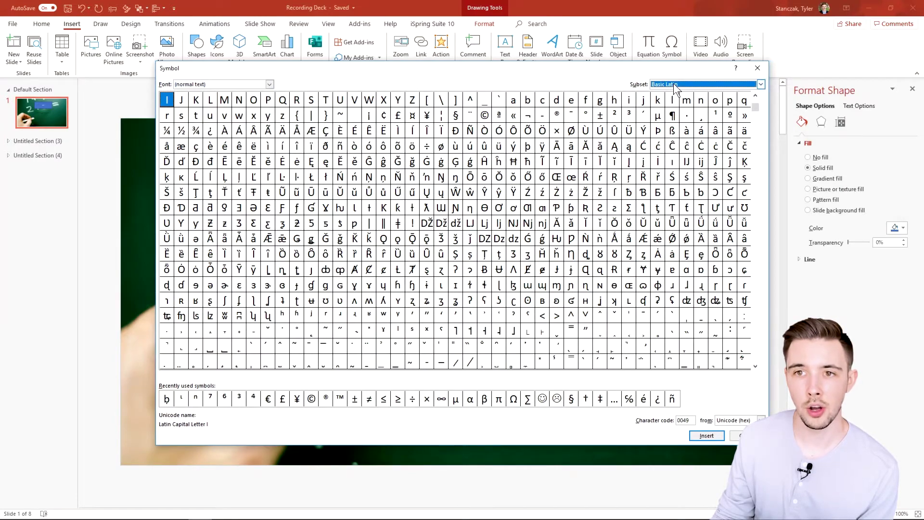
left_click(760, 84)
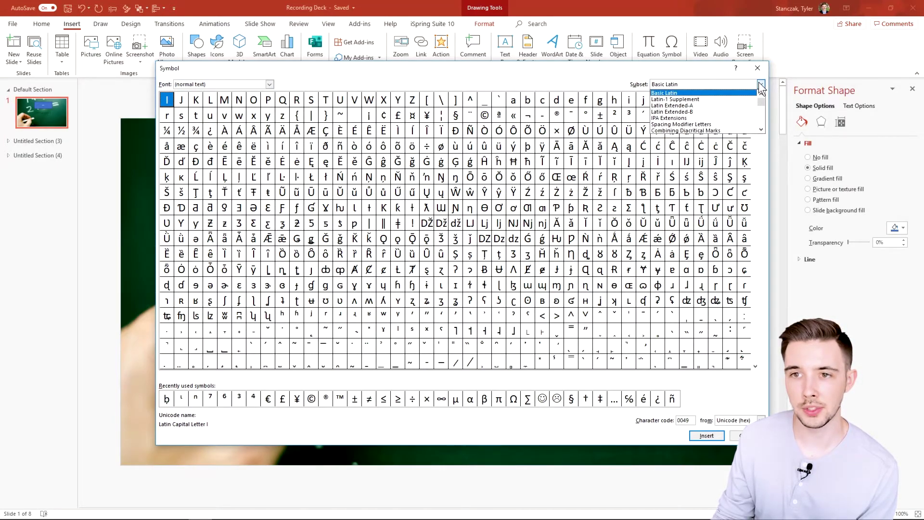
left_click(713, 119)
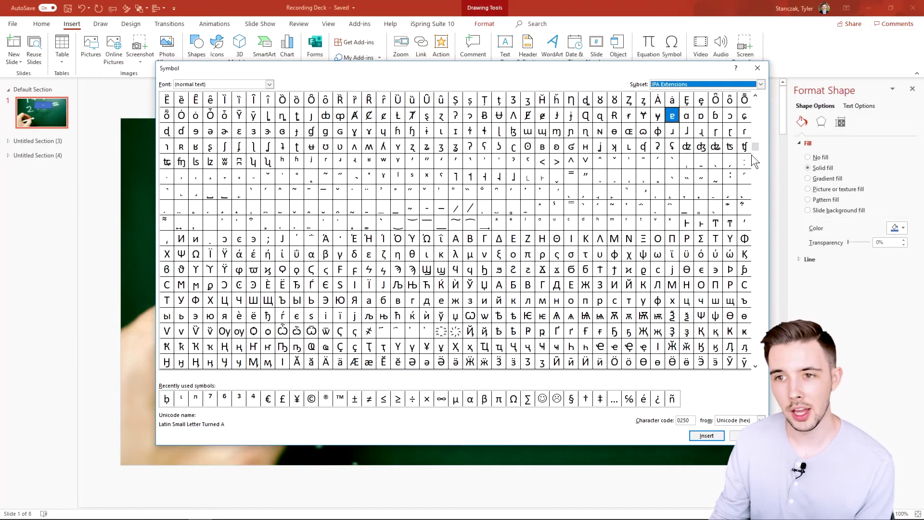
left_click_drag(754, 148, 755, 278)
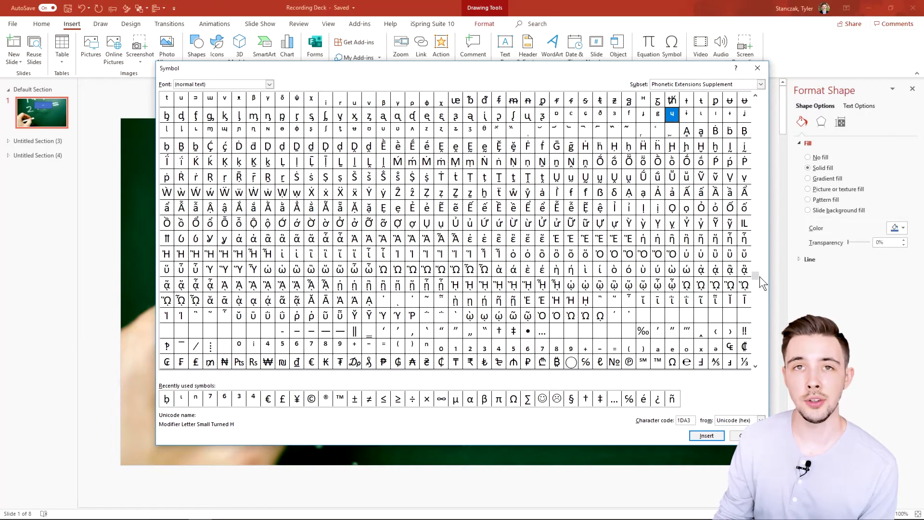
left_click_drag(758, 274, 768, 312)
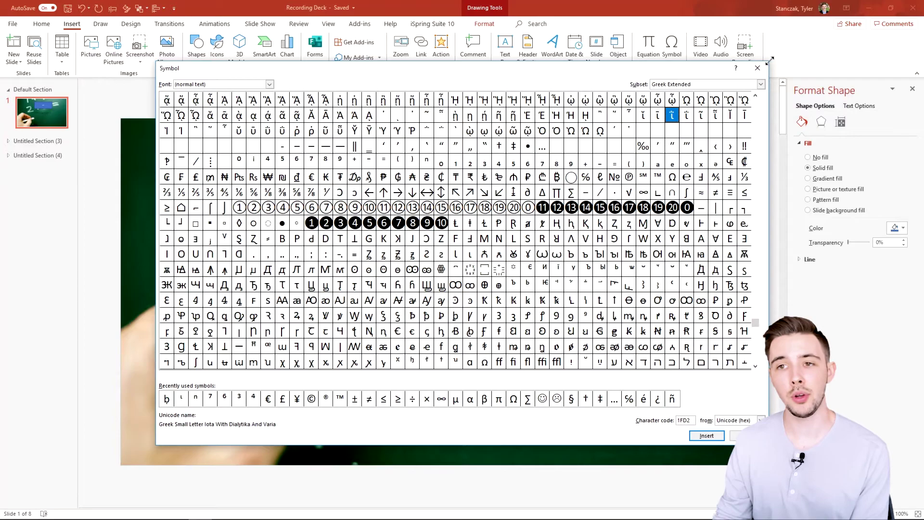